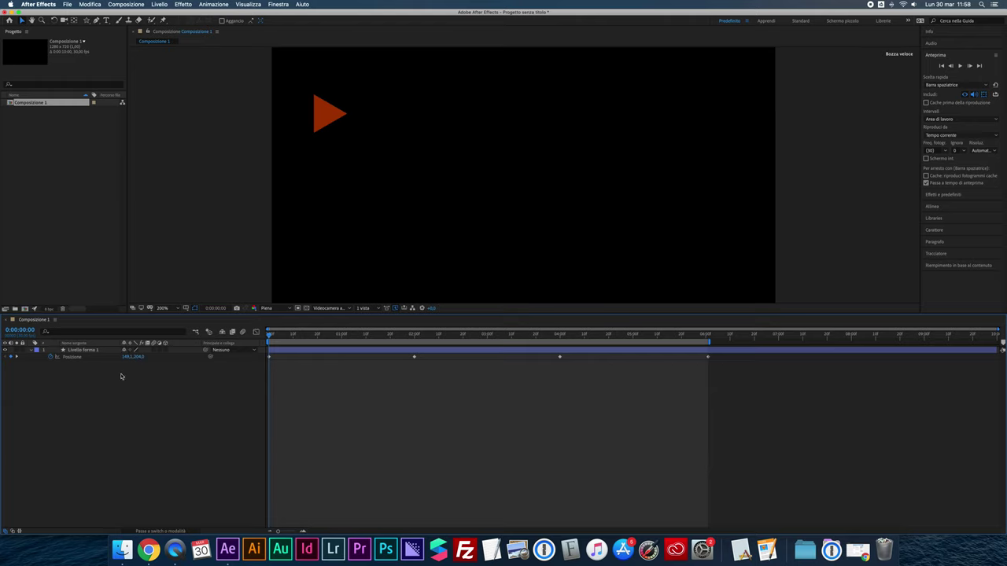
Select the Livello forma 1 layer and its Posizione property to select all four Position keyframes
click(93, 353)
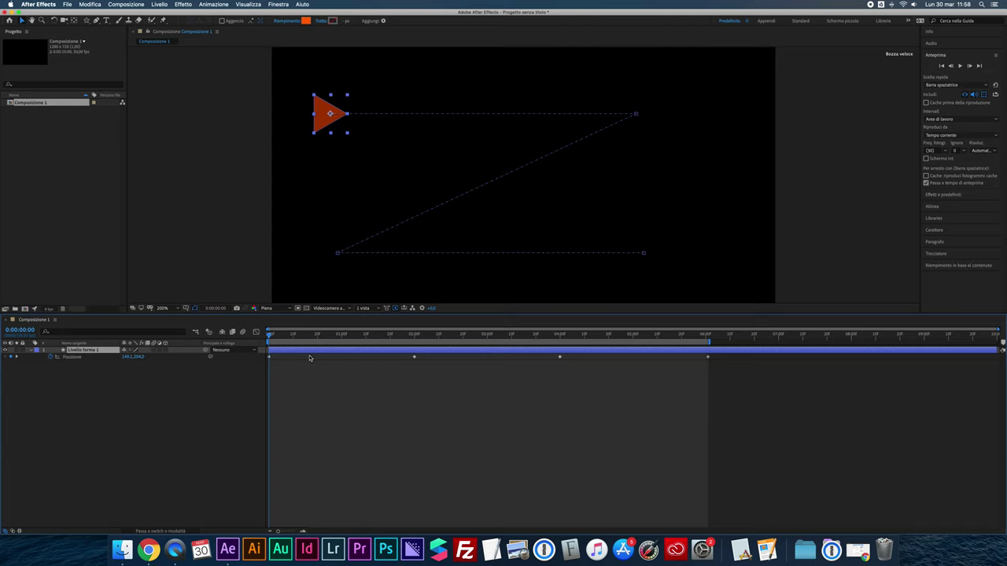
click(78, 358)
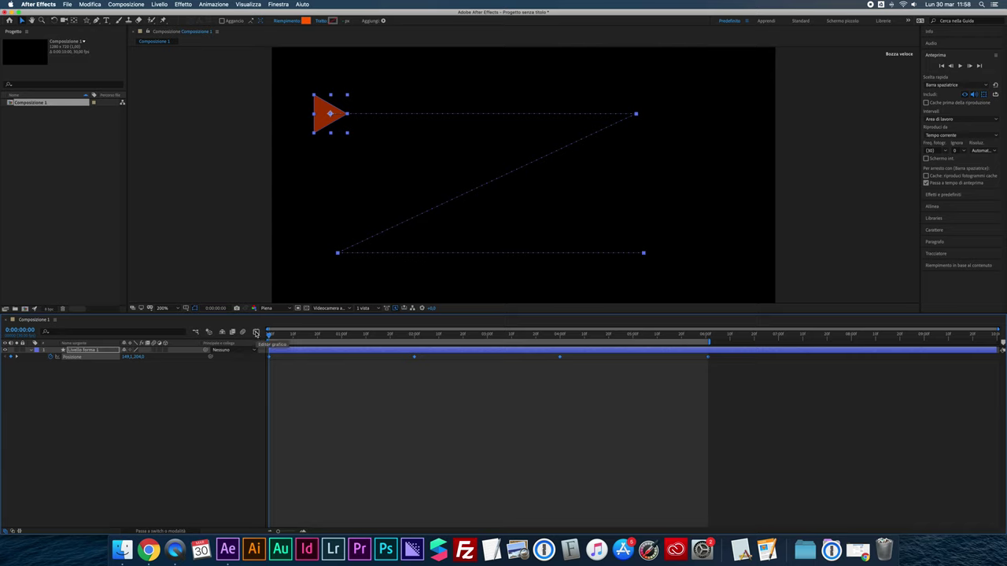
Switch the timeline to the Graph Editor and reselect all the Position keyframes
click(255, 333)
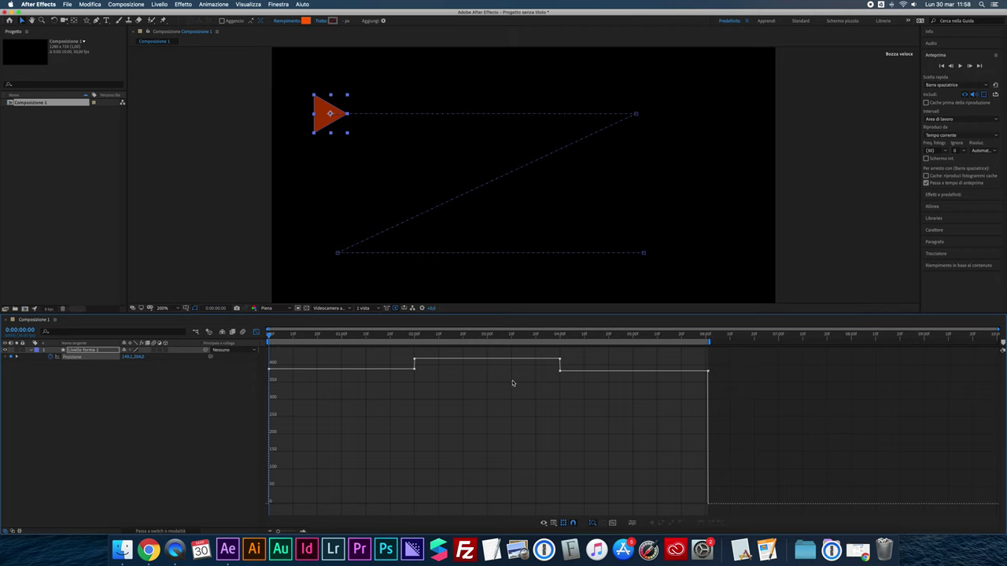
click(76, 359)
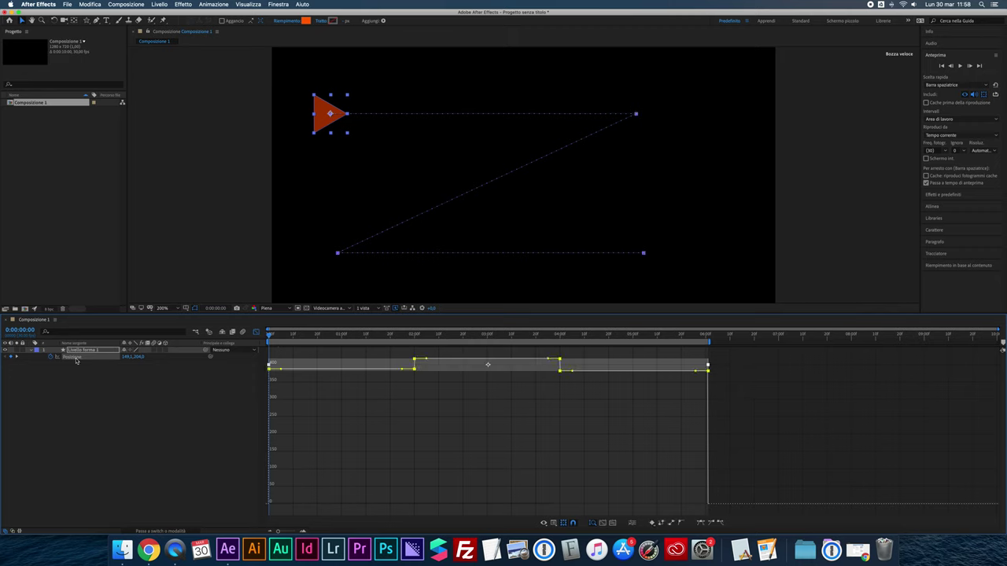
mouse_move(275, 369)
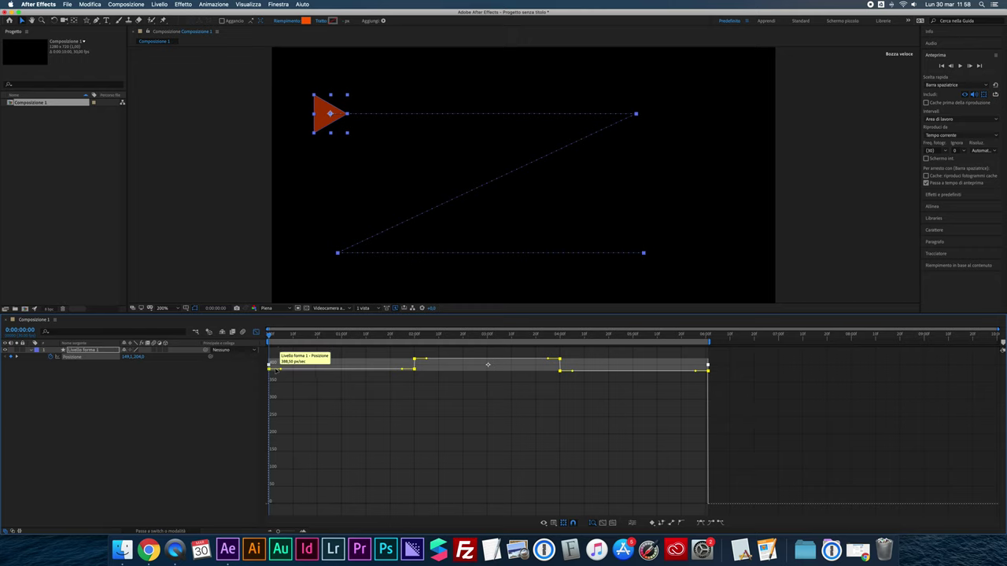
drag(271, 368, 271, 514)
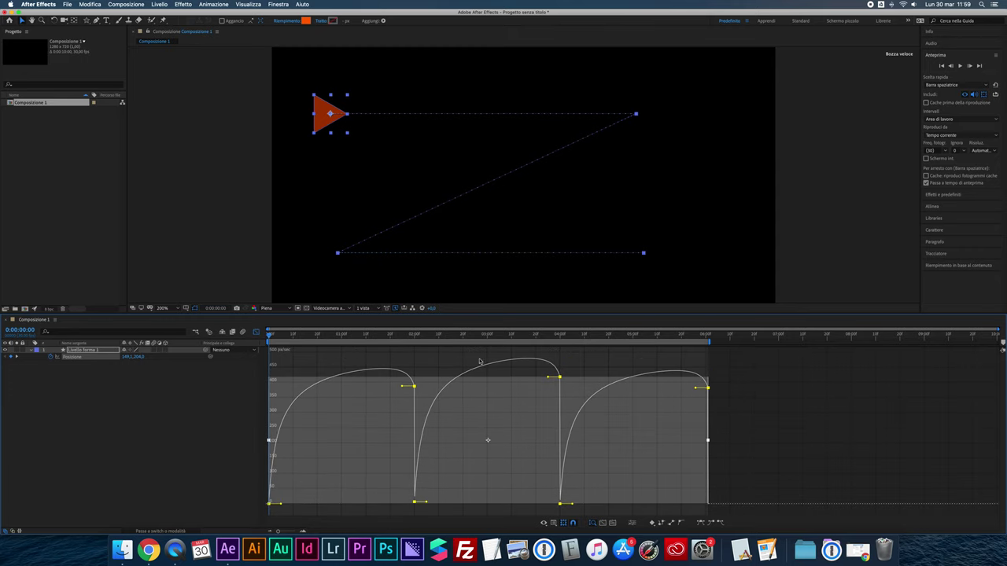
key(space)
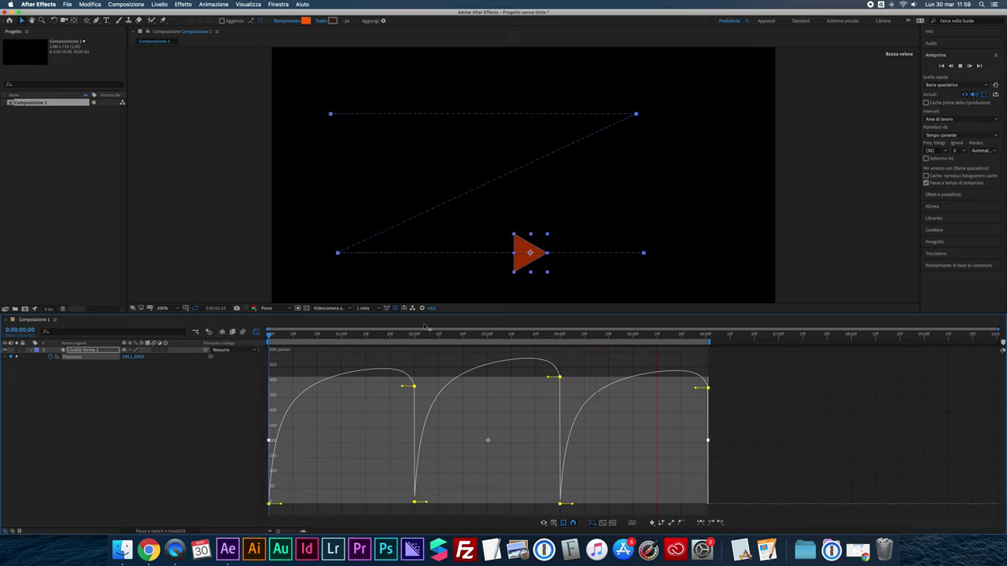
key(space)
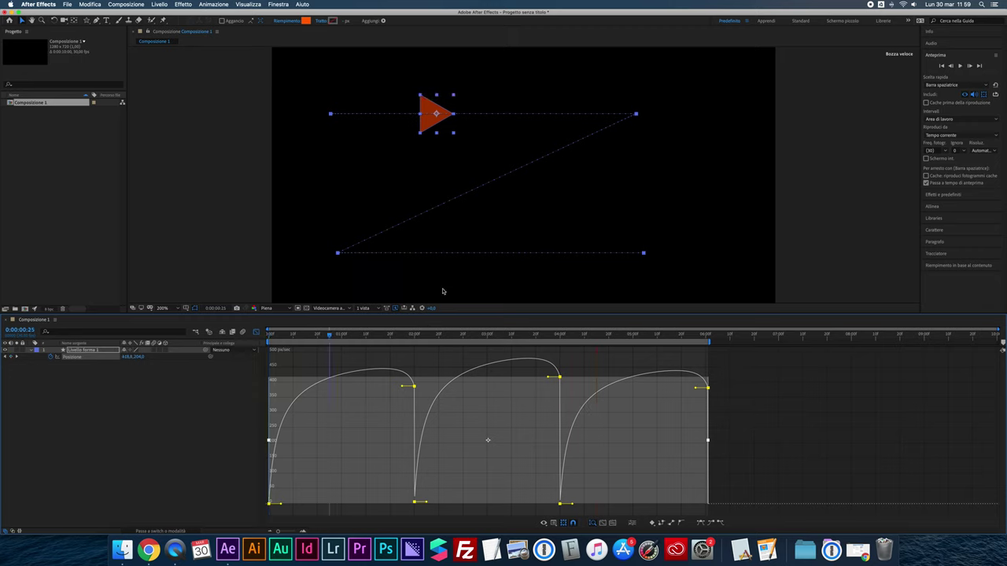
key(Home)
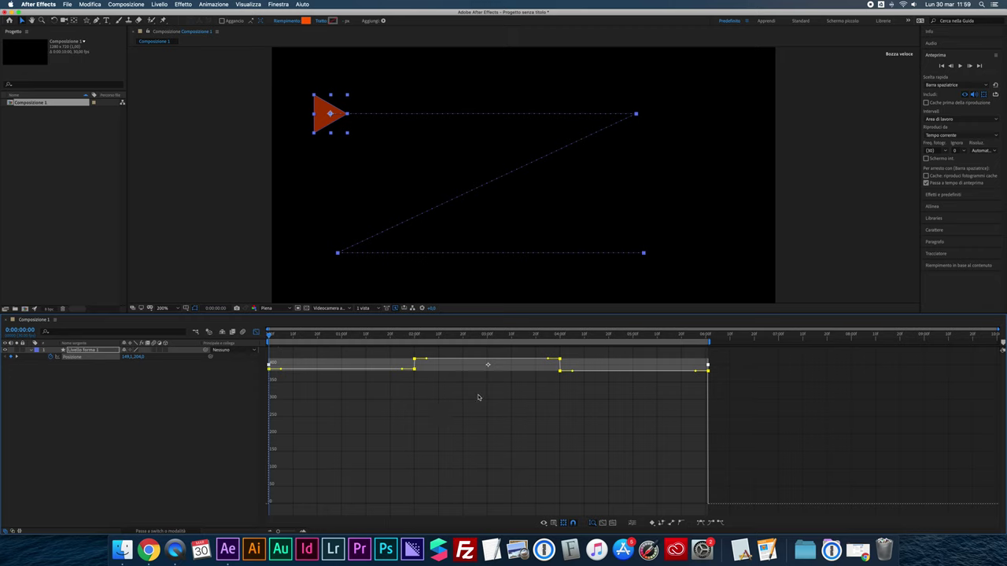
click(701, 523)
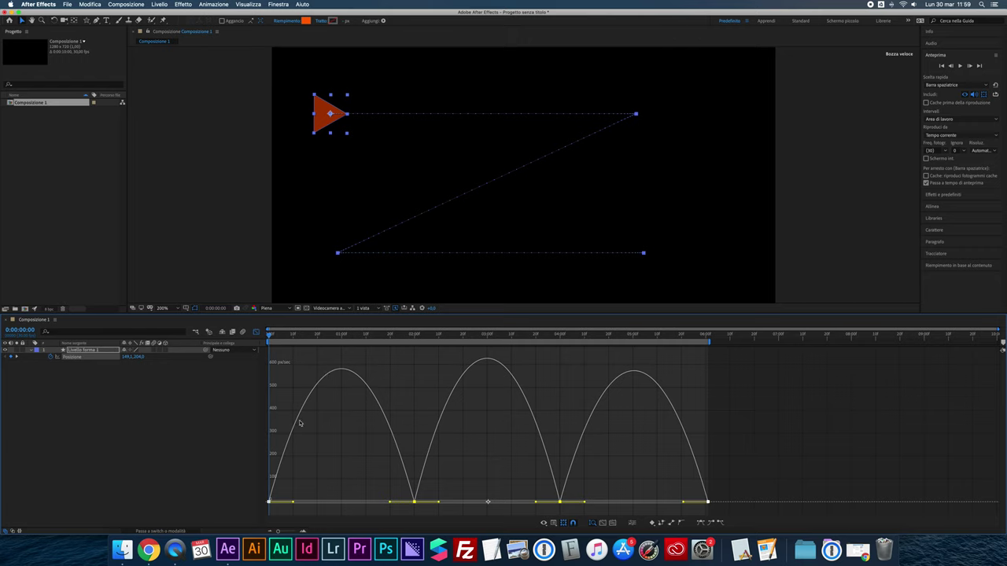
key(space)
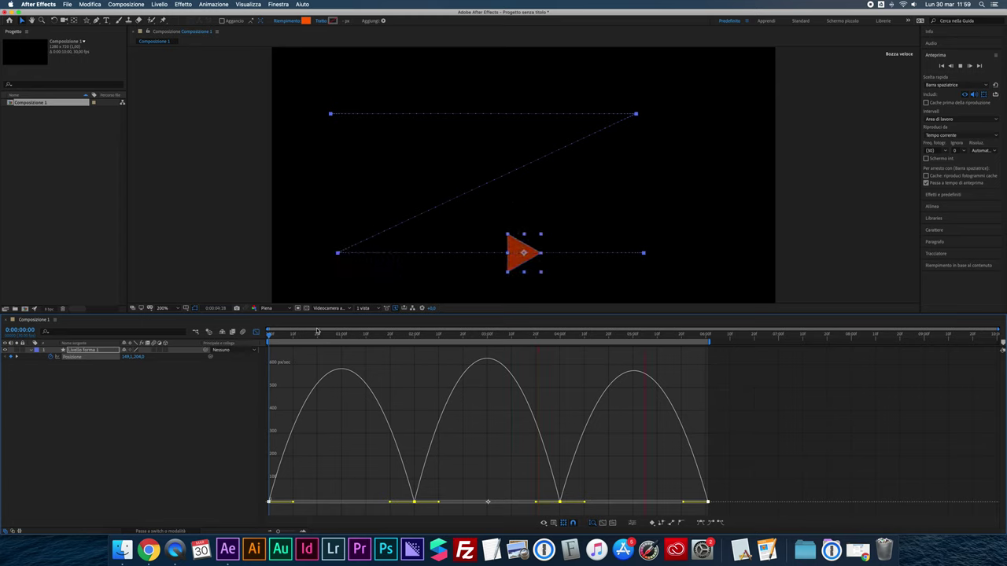
key(space)
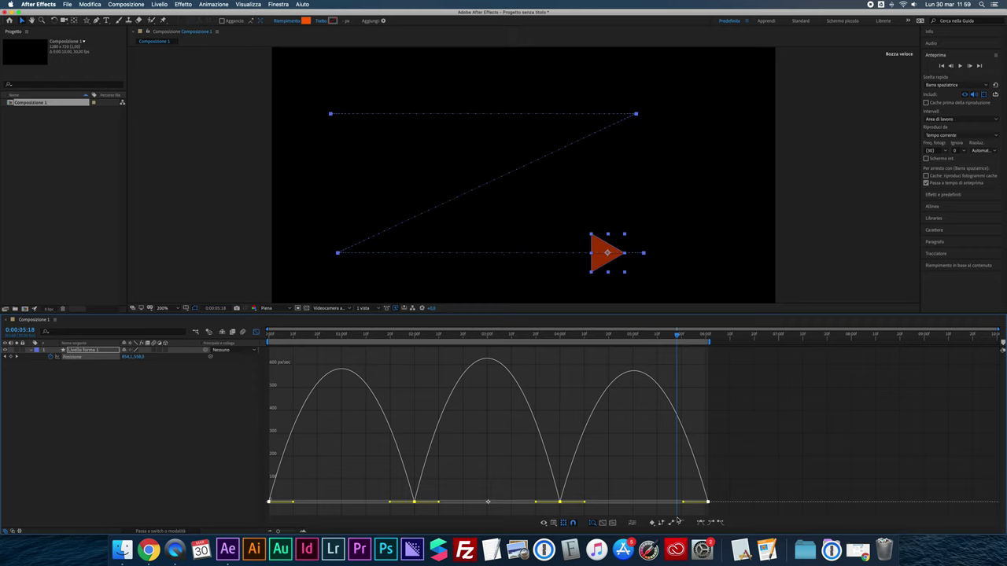
click(671, 524)
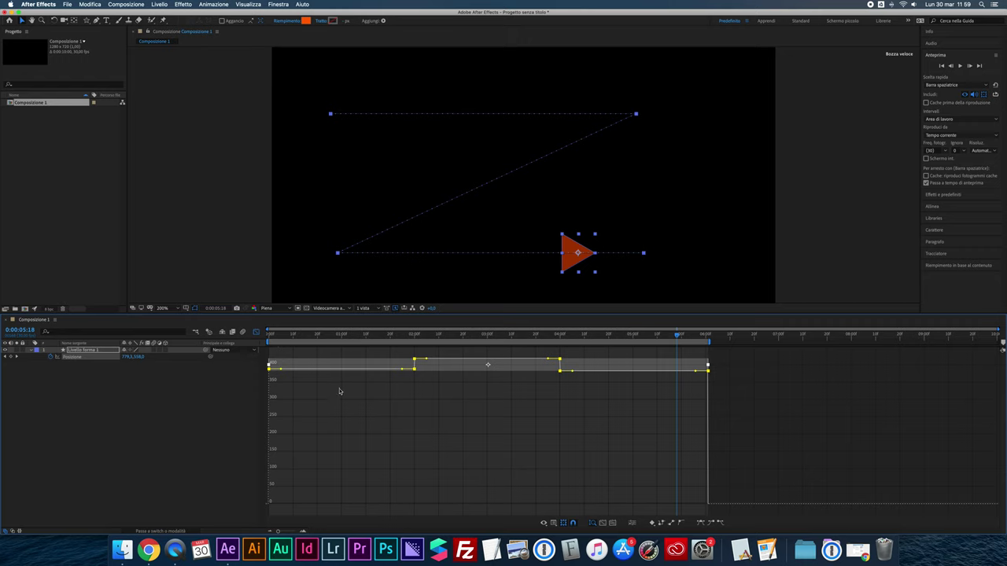
click(277, 378)
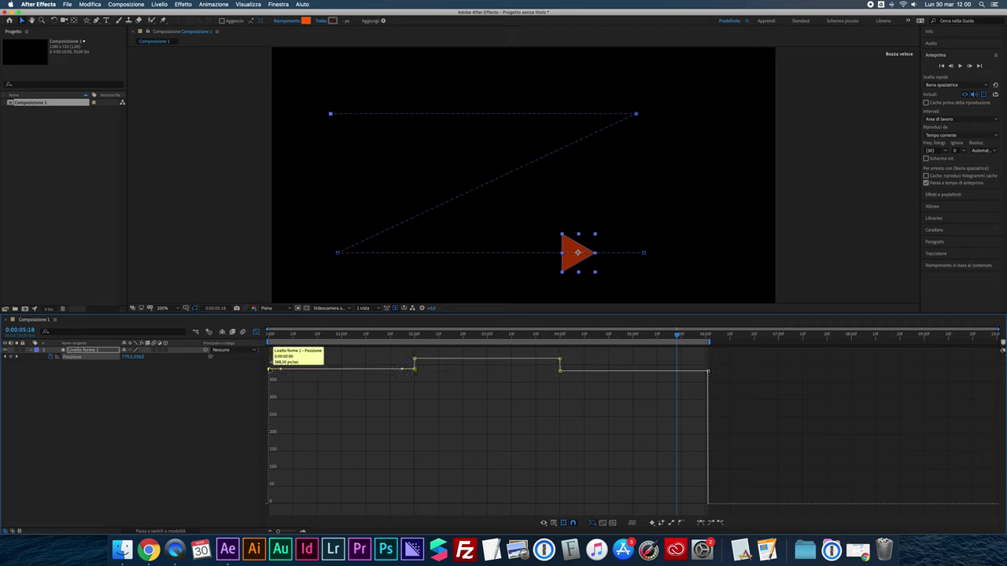
Drop the starting speed to 0 px/sec and fine-tune the 2-second keyframe's speed and outgoing ease
drag(272, 371, 269, 507)
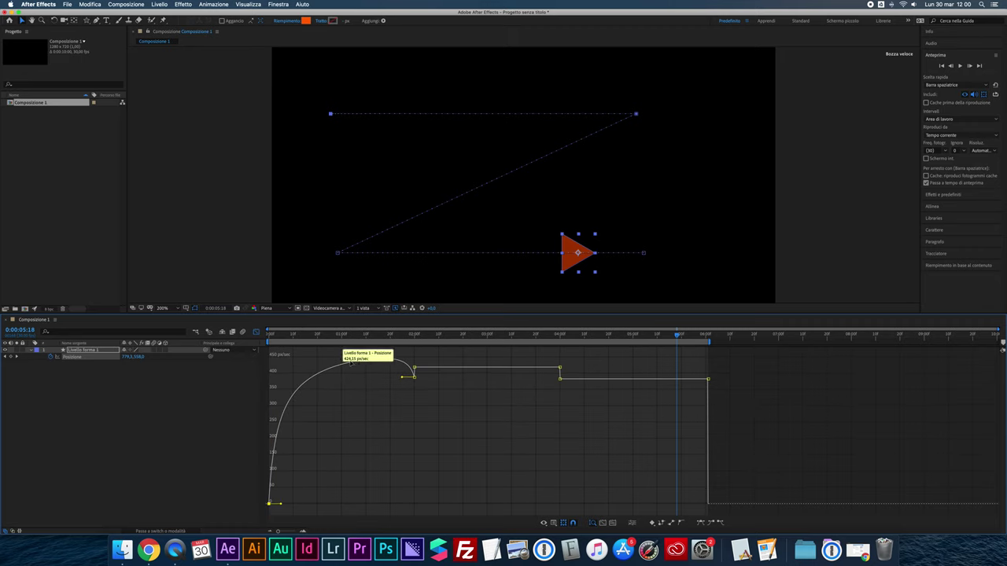
click(415, 367)
drag(415, 367, 414, 363)
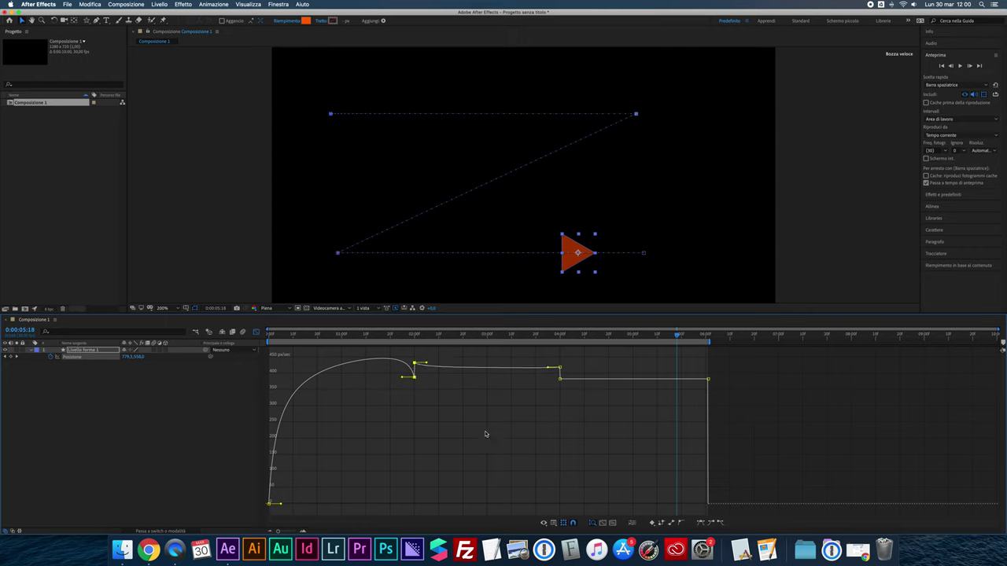
mouse_move(414, 364)
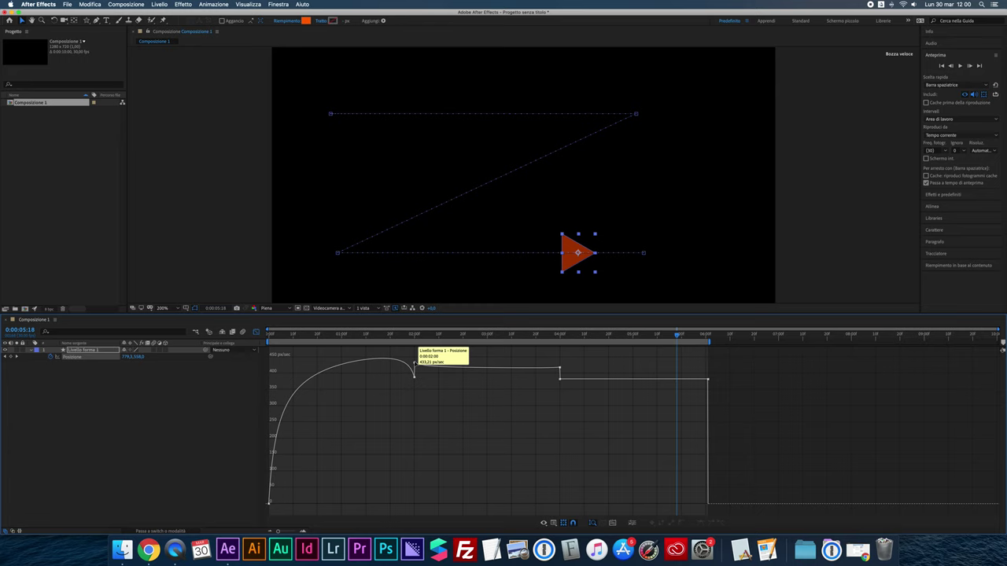
drag(421, 363, 414, 363)
Bring the final keyframe's speed to 0 px/sec and lengthen the eases on the first and last keyframes
mouse_move(559, 368)
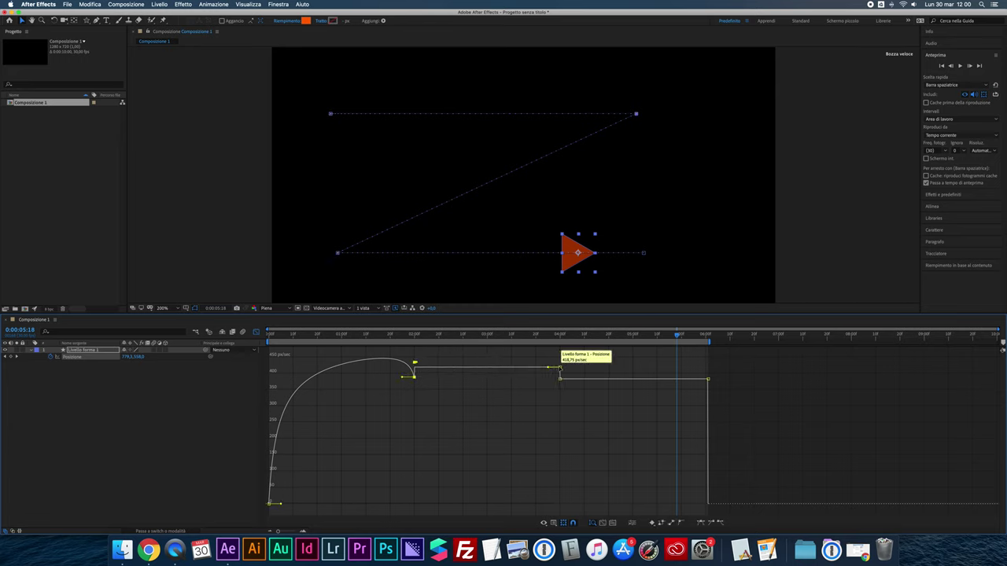
click(559, 369)
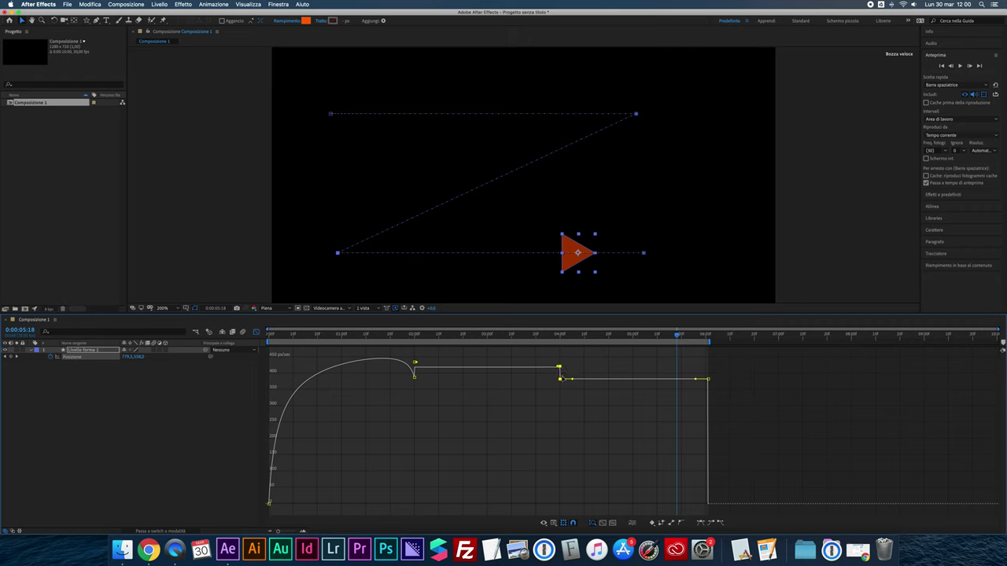
double_click(560, 381)
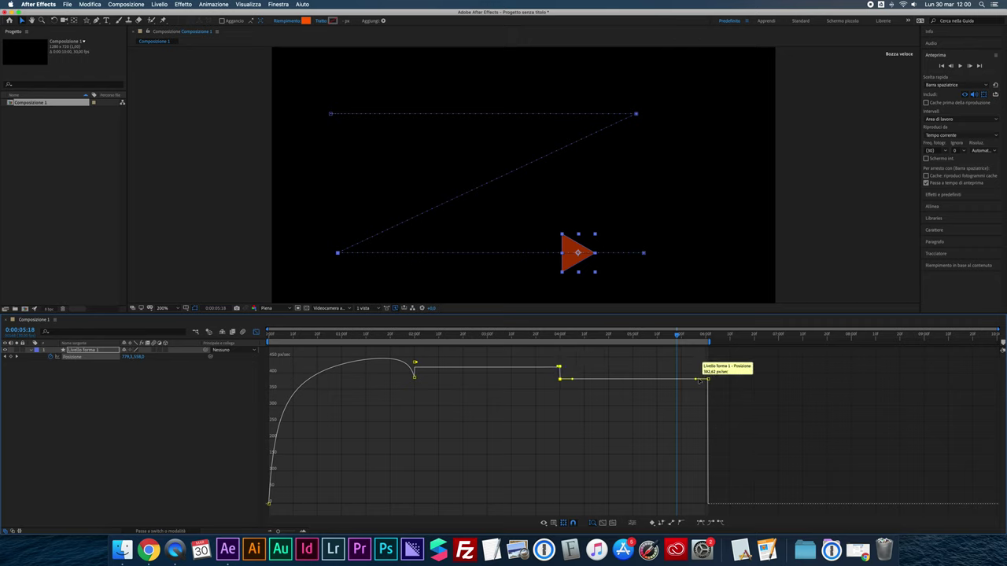
mouse_move(708, 380)
mouse_down()
mouse_move(720, 441)
mouse_move(708, 508)
mouse_move(695, 504)
mouse_up()
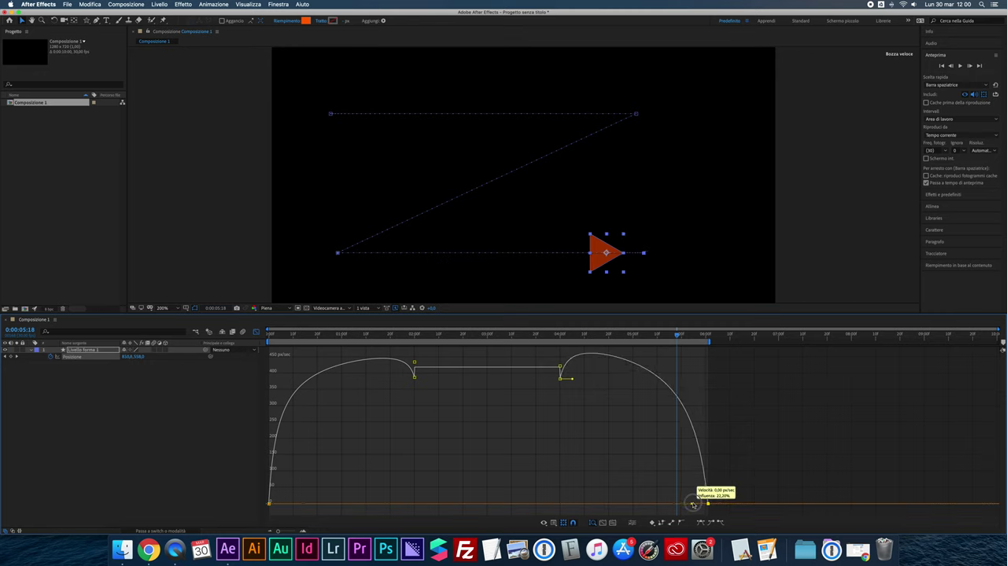
drag(696, 505, 691, 504)
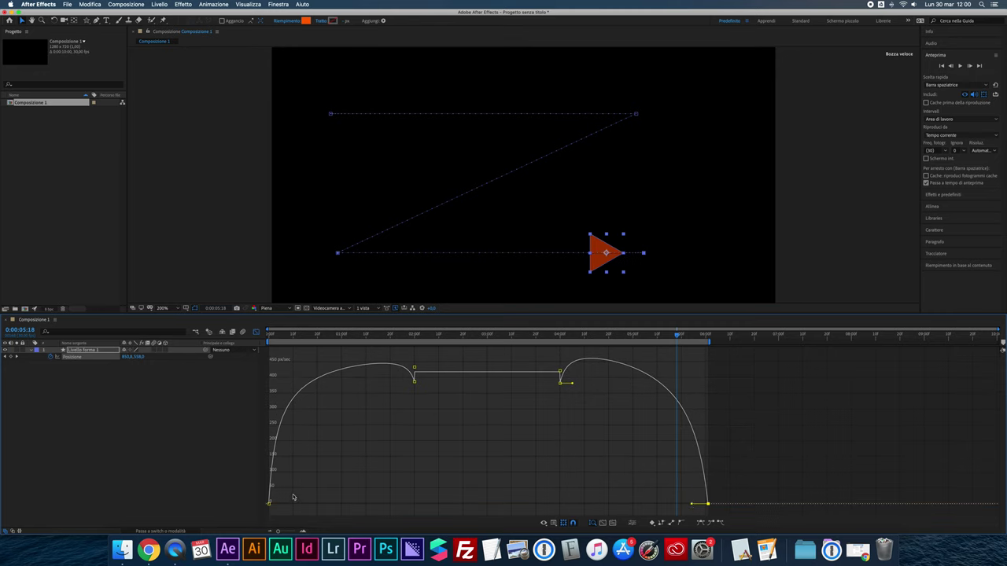
mouse_move(270, 505)
drag(280, 504, 270, 506)
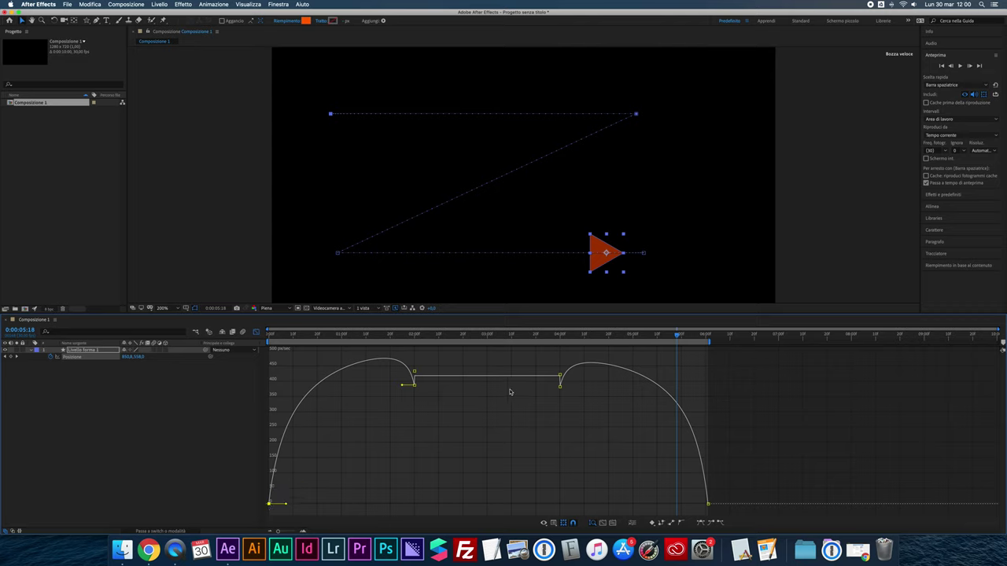
click(553, 523)
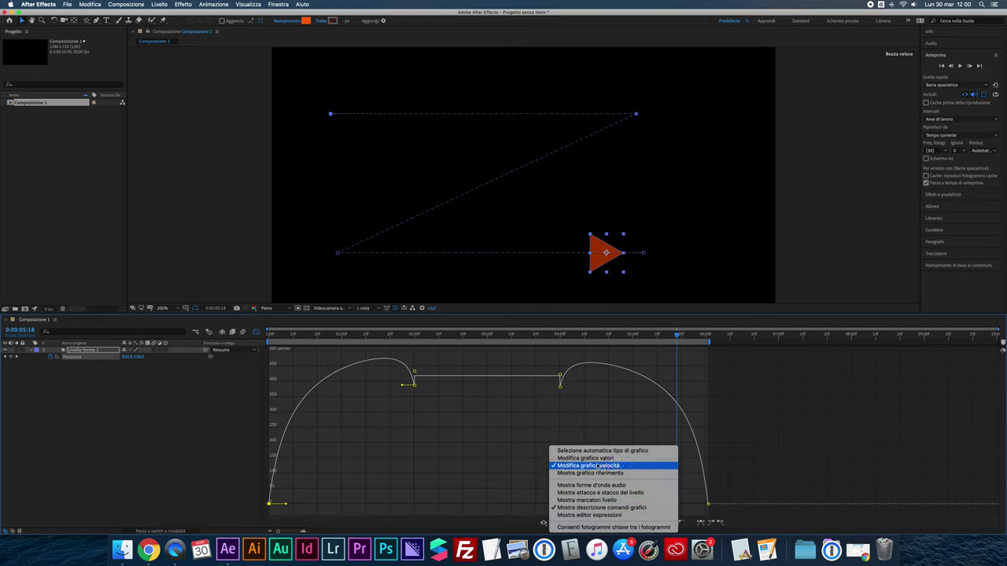
click(749, 447)
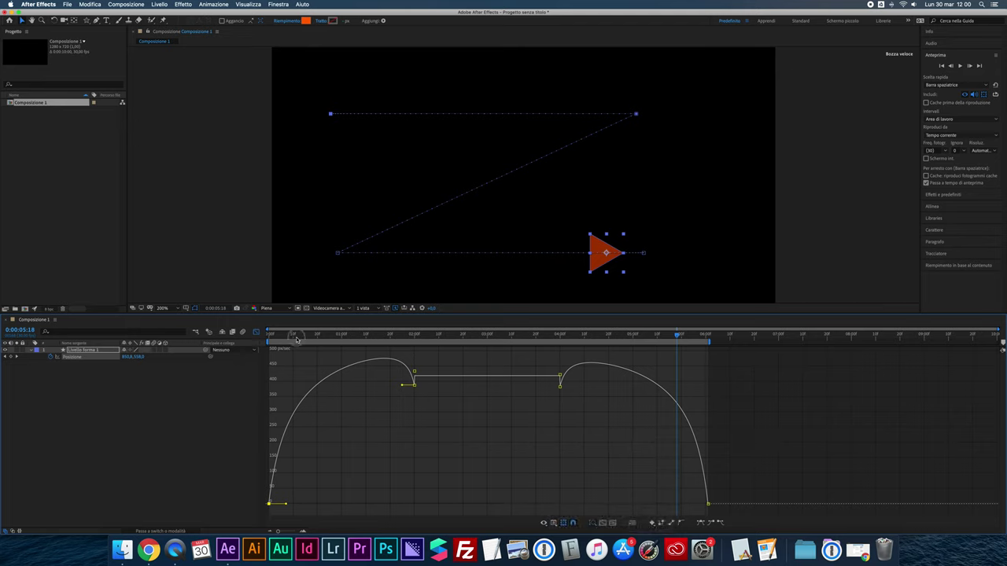
drag(297, 338, 266, 338)
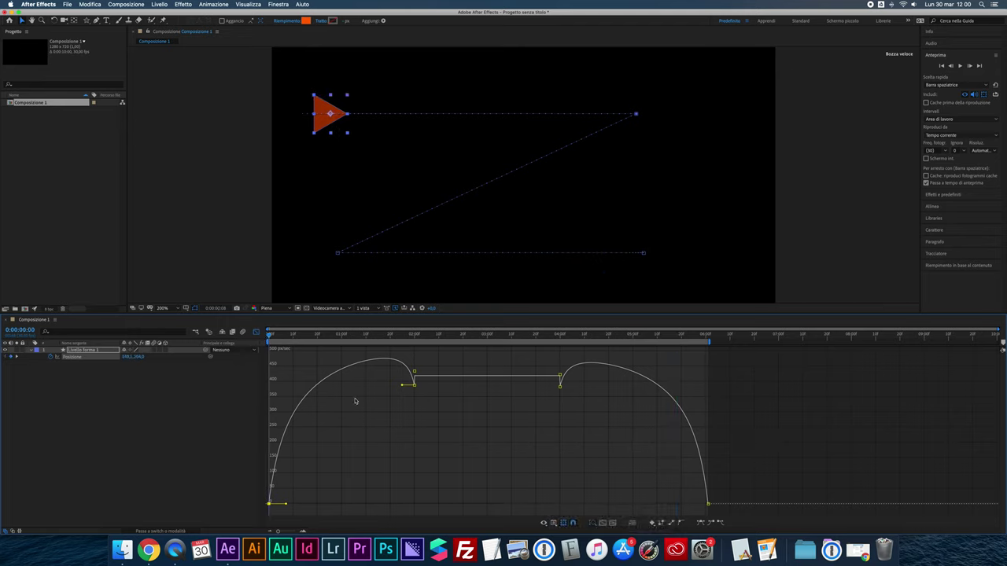
key(space)
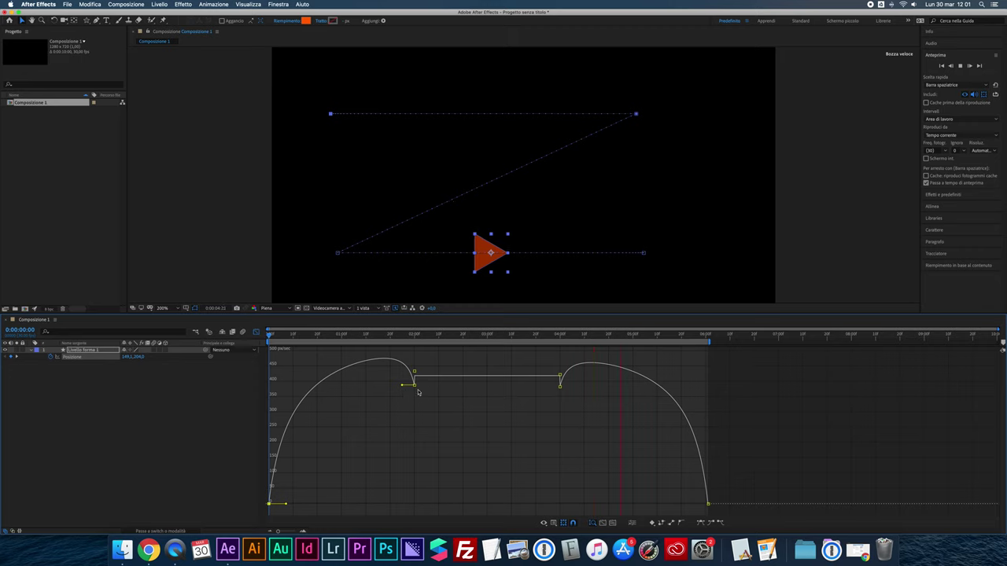
key(space)
mouse_move(415, 385)
mouse_down()
mouse_move(414, 344)
mouse_move(381, 359)
mouse_up()
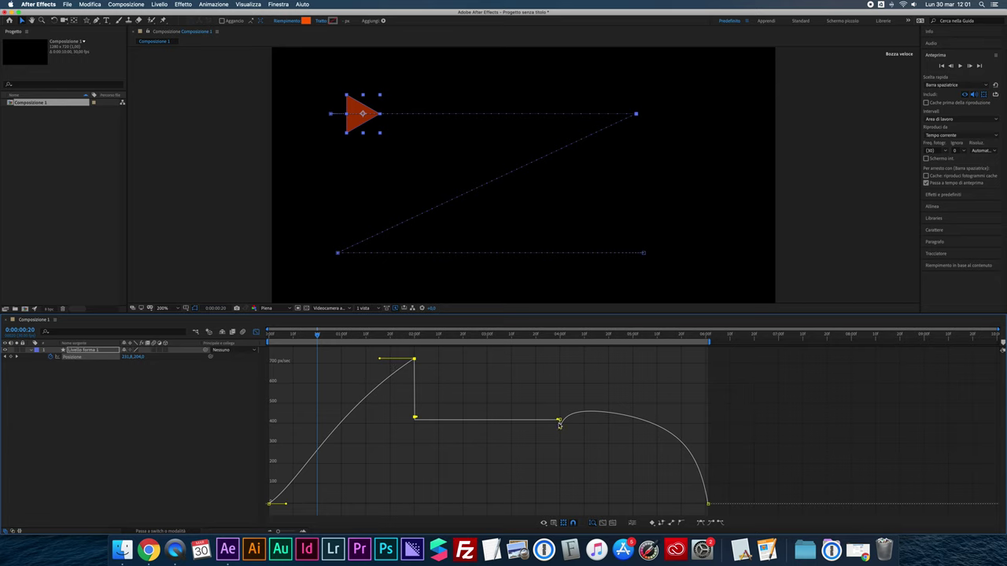
Raise the 4-second keyframe to about 727 px/sec, straighten the final slowdown, and preview from the start
drag(559, 422, 560, 358)
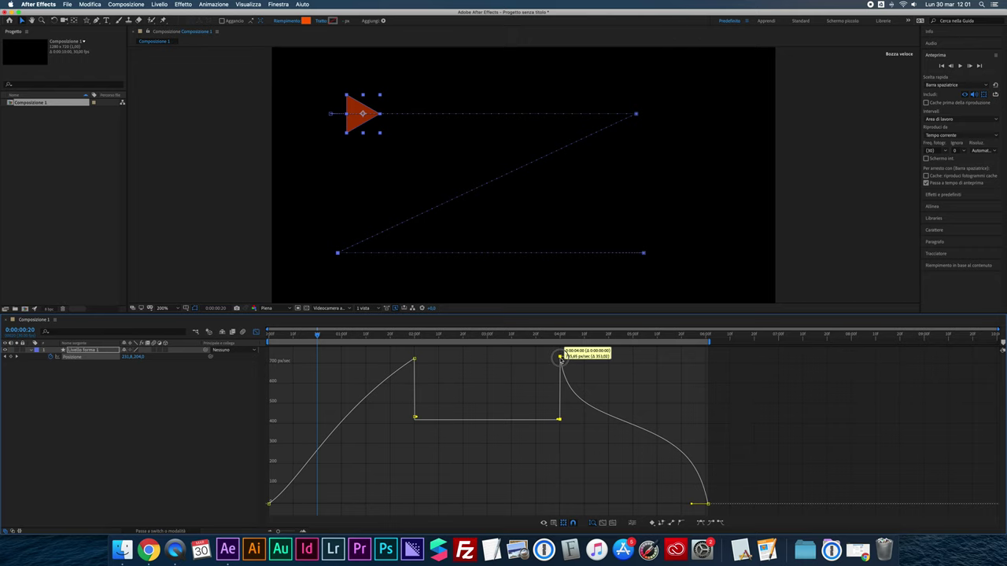
drag(560, 358, 600, 359)
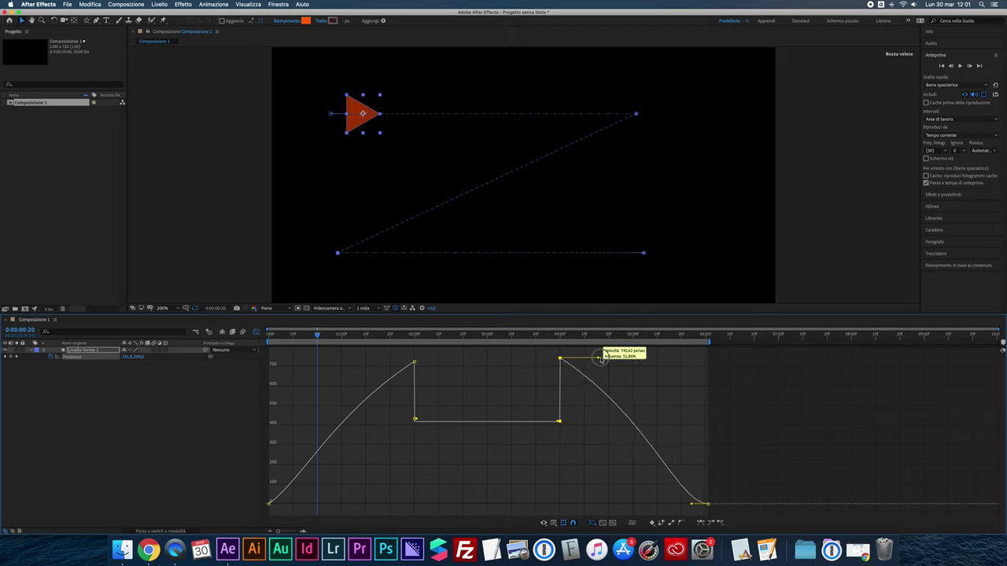
drag(692, 505, 706, 504)
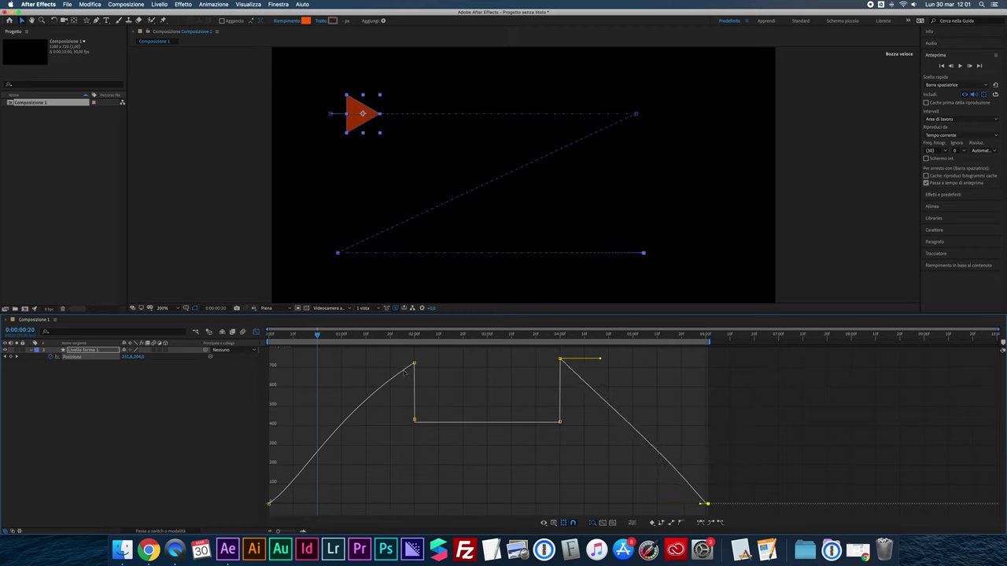
drag(316, 335, 265, 338)
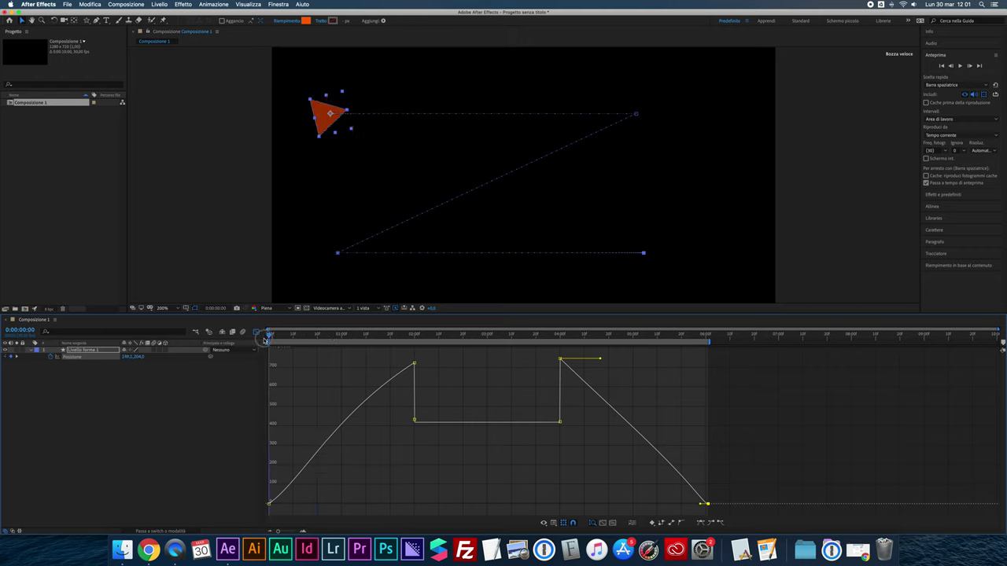
key(space)
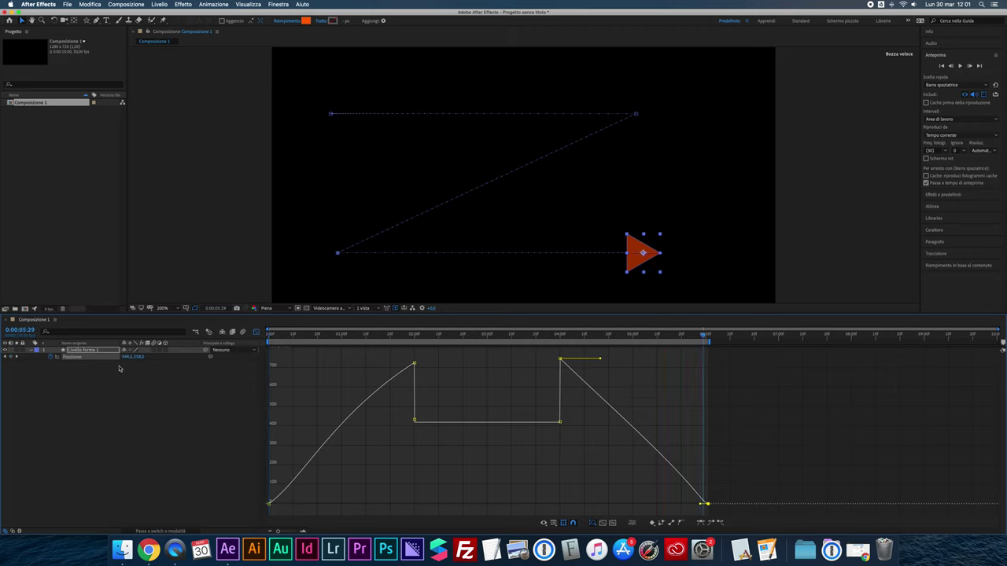
click(71, 358)
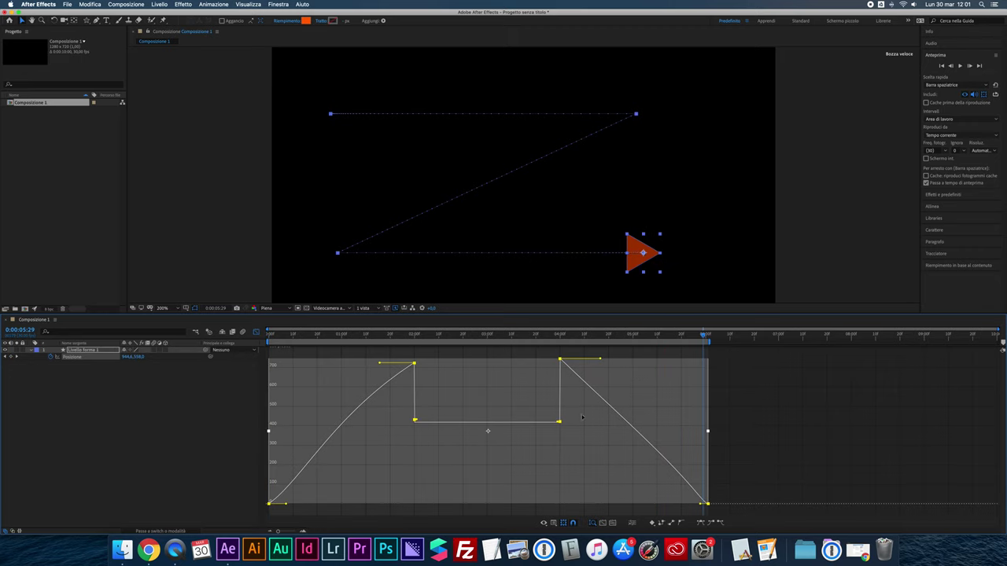
Apply Easy Ease to all Position keyframes, then reselect them and convert them to hold keyframes
click(670, 524)
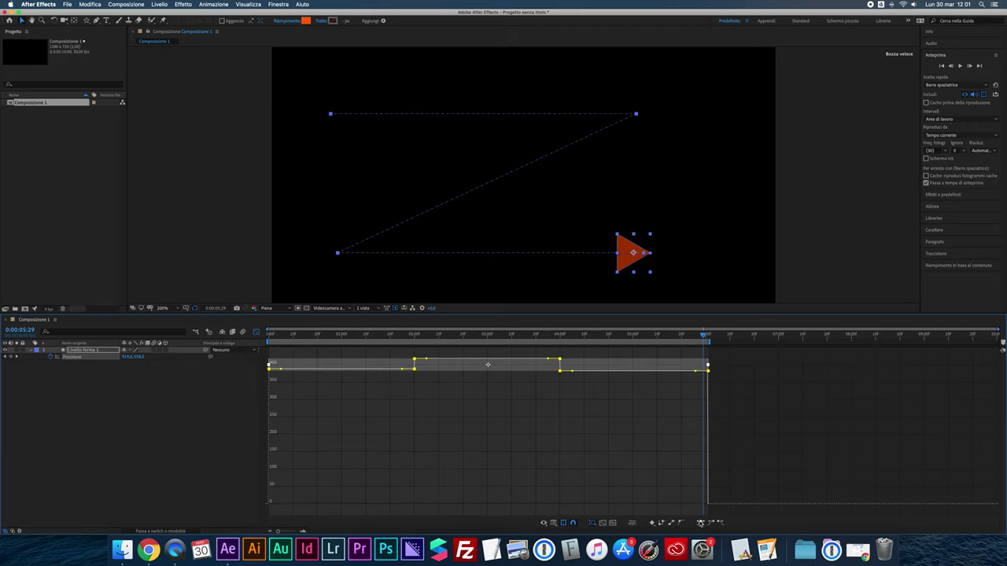
click(699, 523)
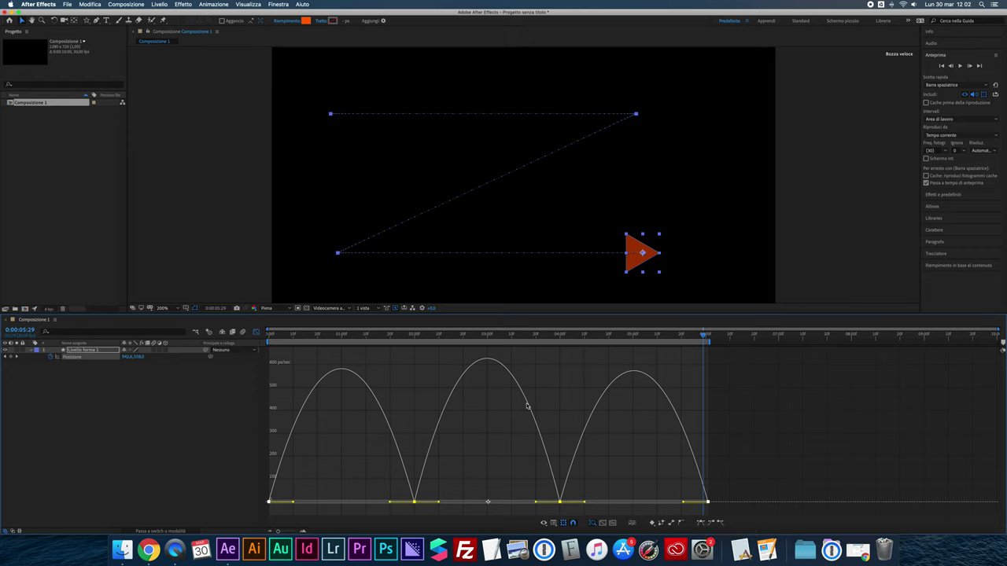
click(384, 472)
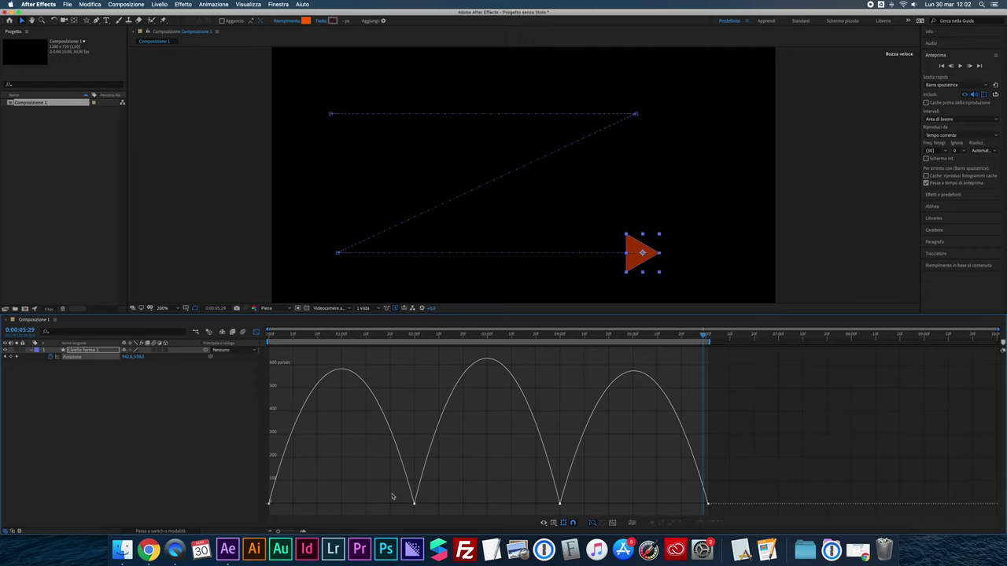
click(67, 357)
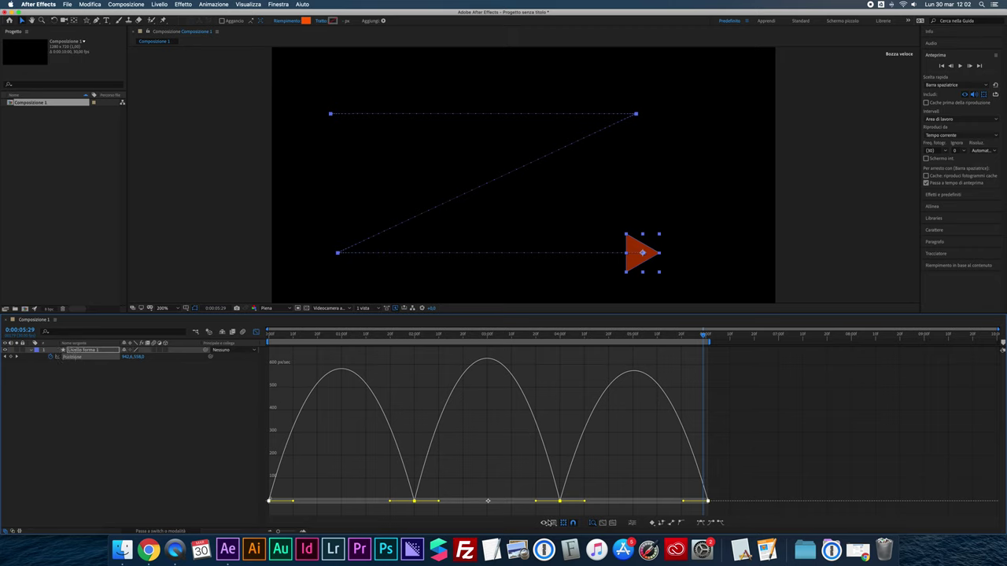
click(670, 522)
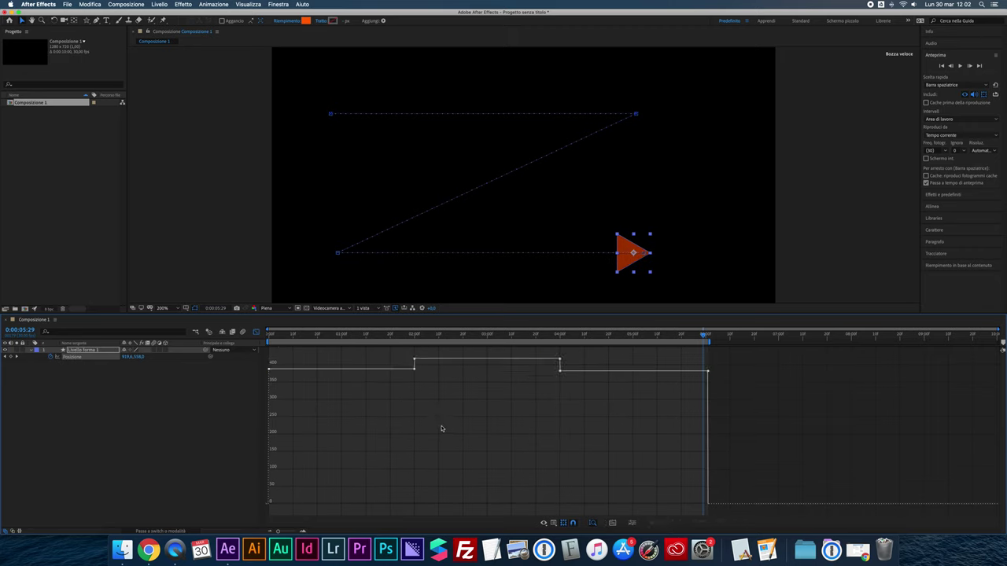
Give the first Position keyframe smooth Easy Ease/Auto Bezier easing while the later keyframes stay held
click(270, 369)
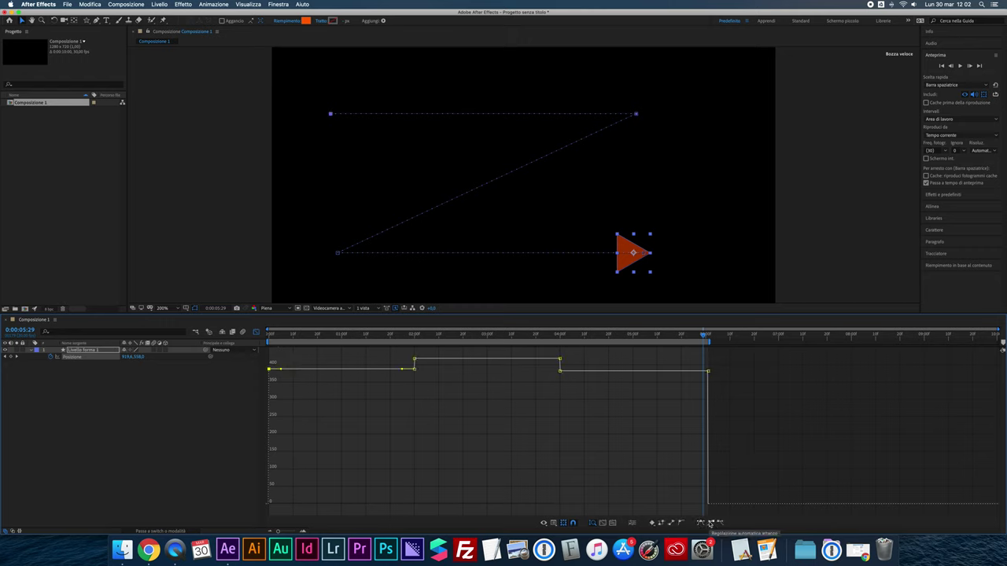
click(720, 523)
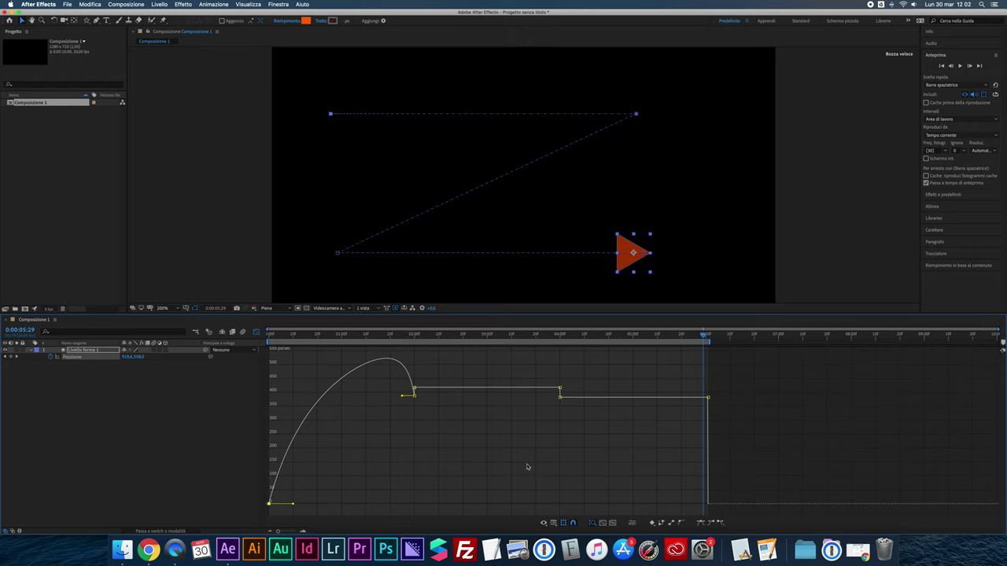
click(414, 389)
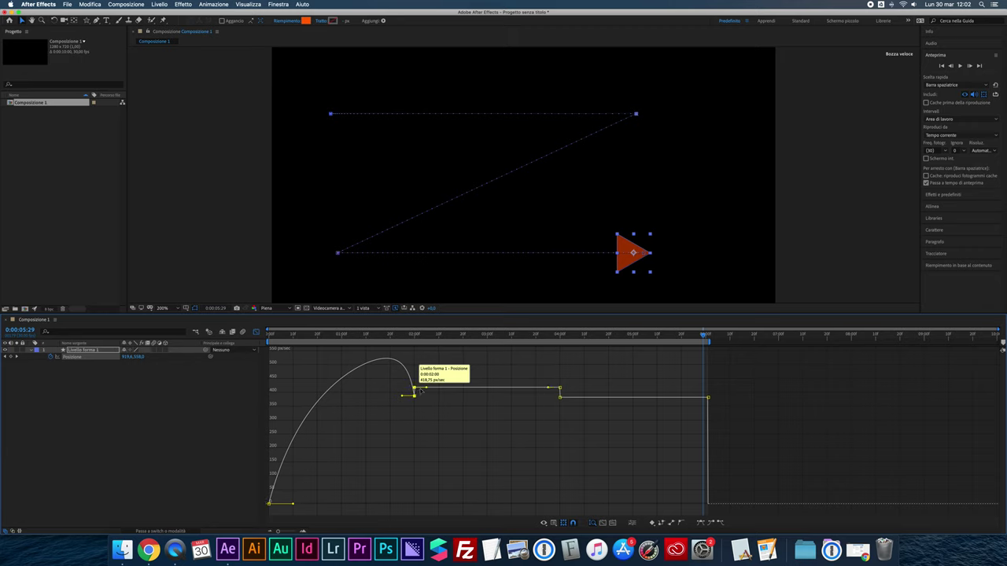
click(712, 524)
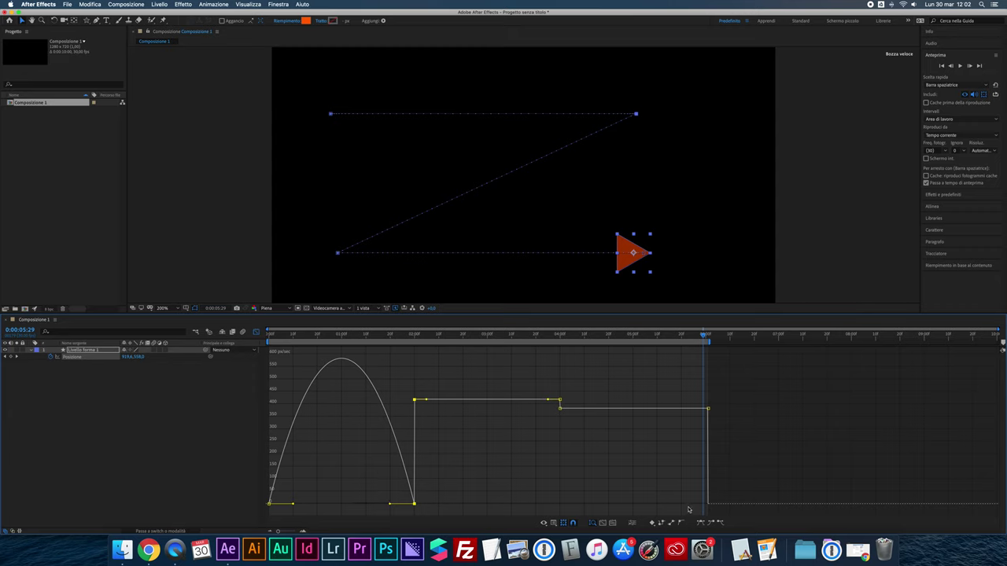
Convert all Position keyframes to linear, then shift the 2-second keyframe slightly earlier
click(73, 357)
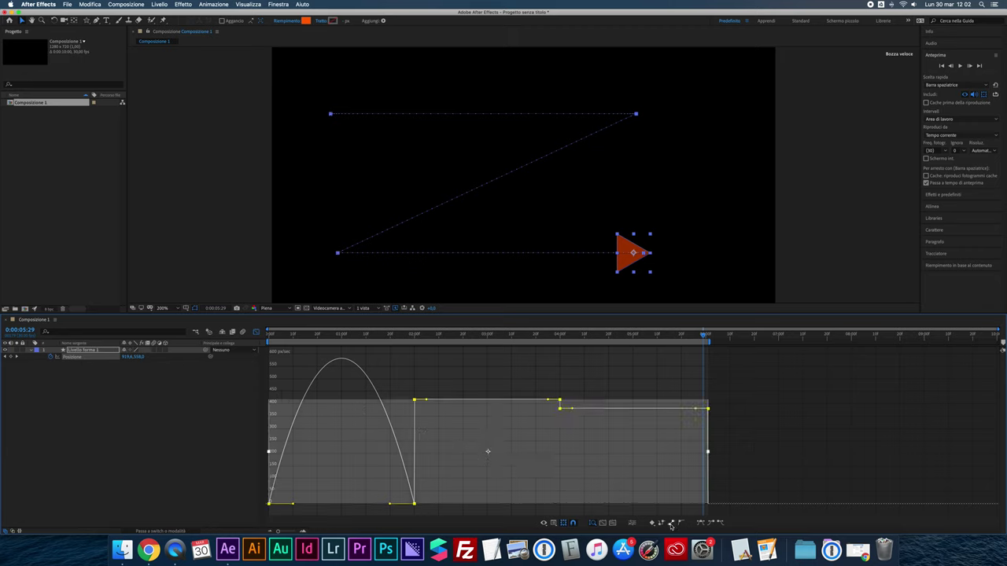
click(671, 523)
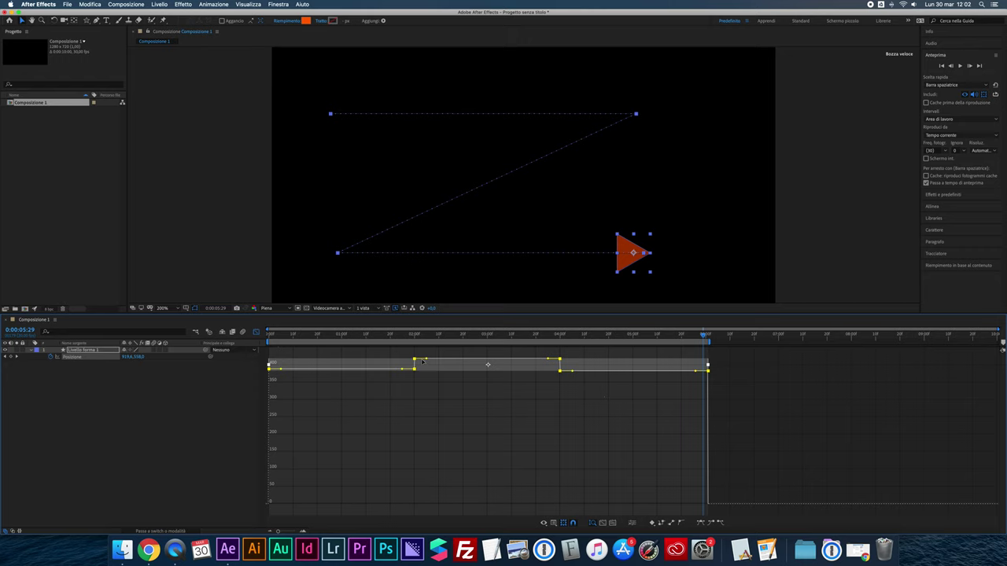
drag(416, 369, 358, 393)
click(414, 388)
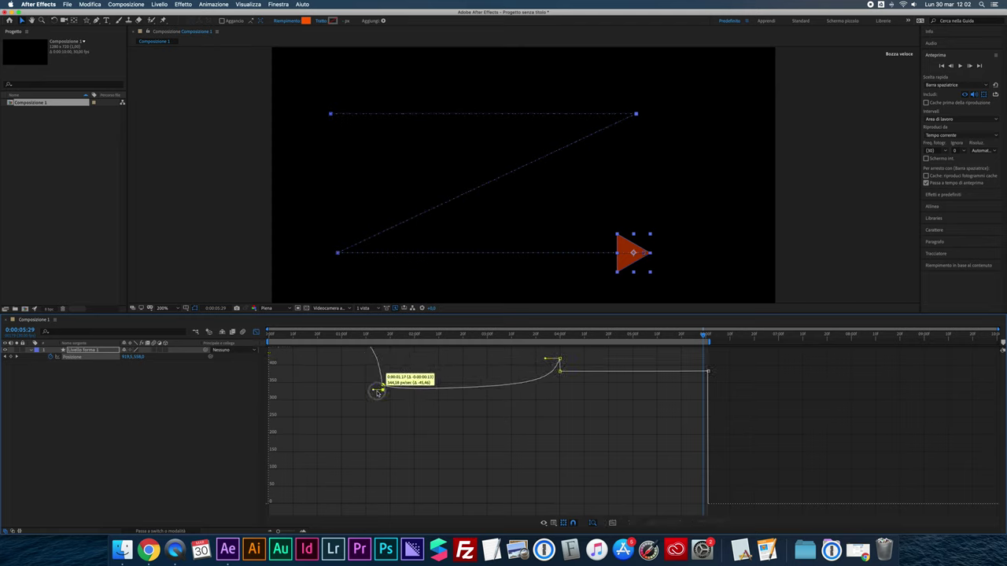
Raise the 2-second keyframe, drag the middle keyframe later and higher, and preview from 0:00
drag(358, 394, 359, 373)
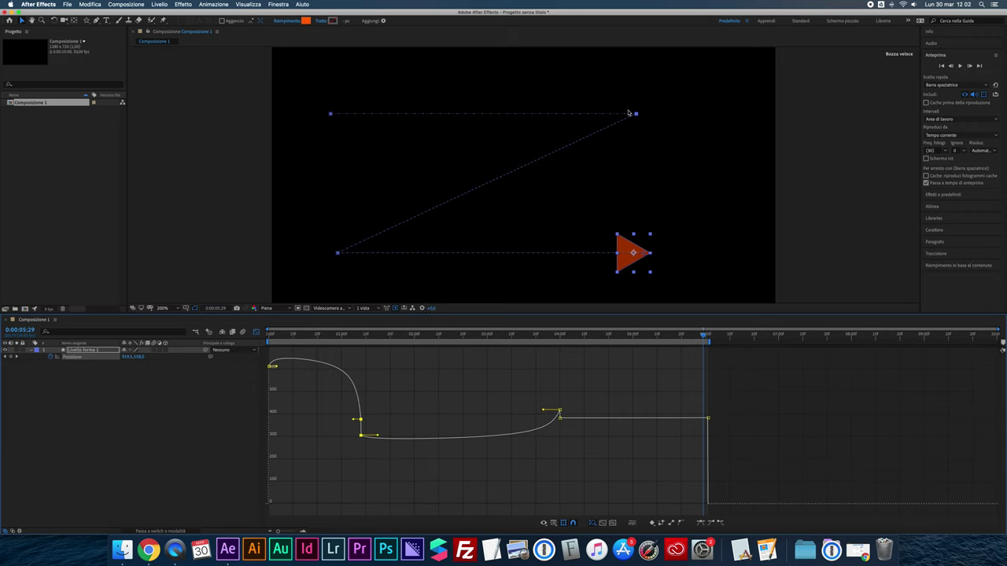
mouse_move(361, 435)
mouse_down()
mouse_move(416, 392)
mouse_move(498, 382)
mouse_up()
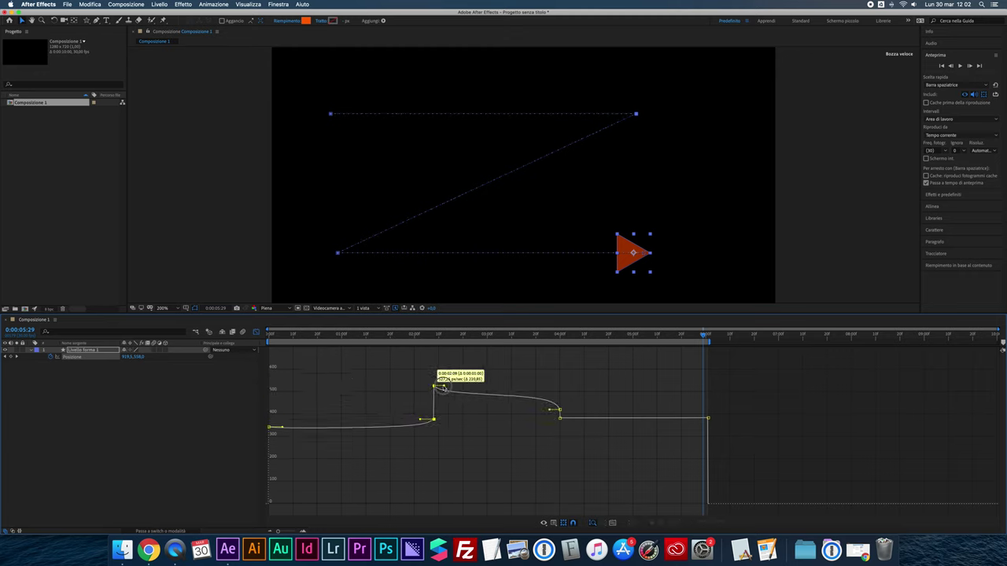
drag(400, 338, 269, 337)
key(space)
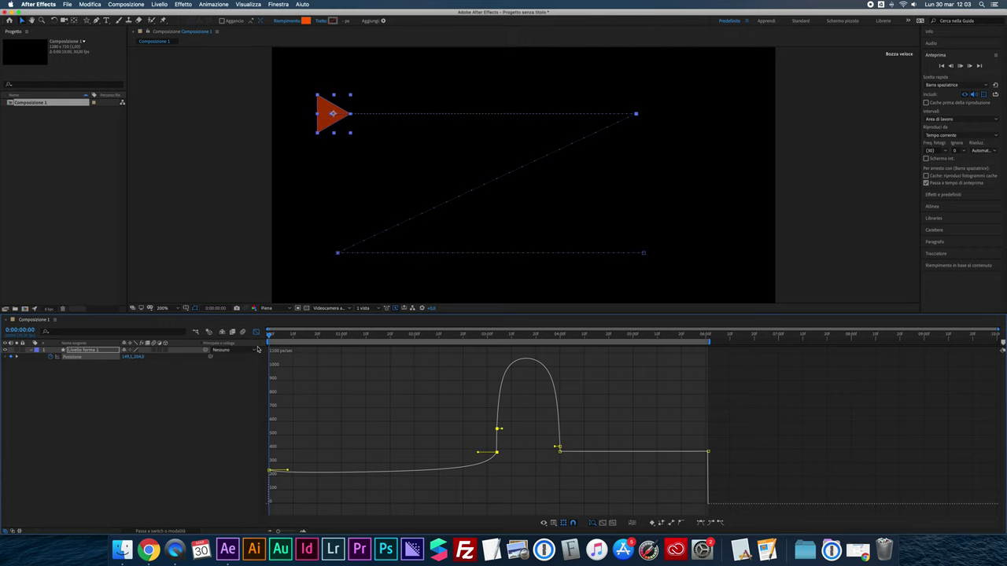